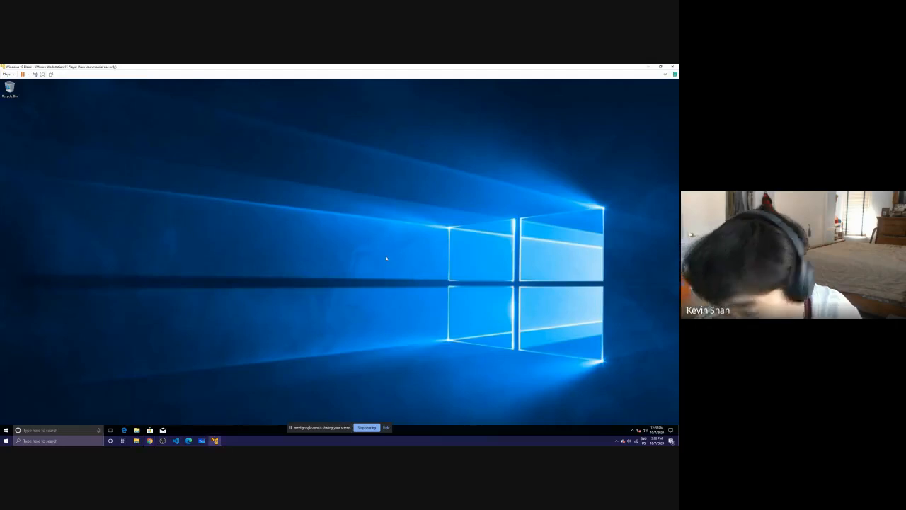
# Run lusrmgr.msc to open Local Users and Groups, show the Users folder and maximize the window
pyautogui.press('super+r')
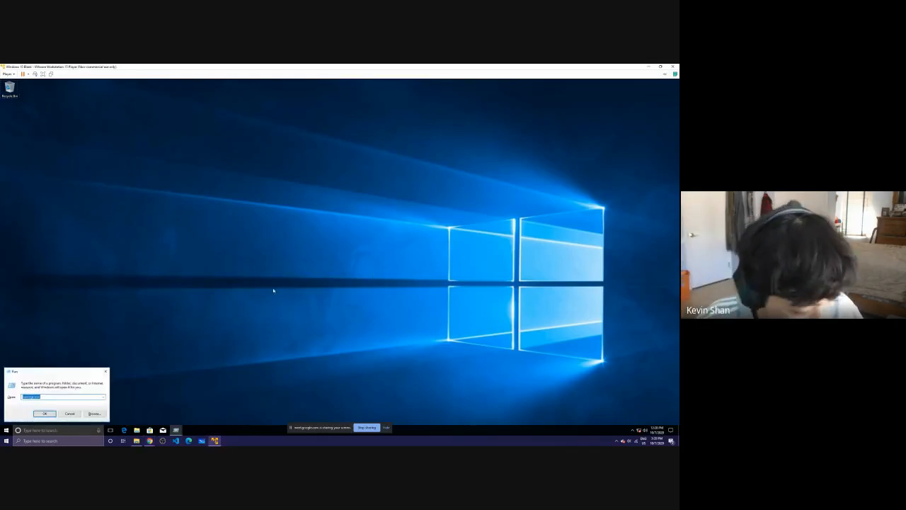
pyautogui.click(50, 398)
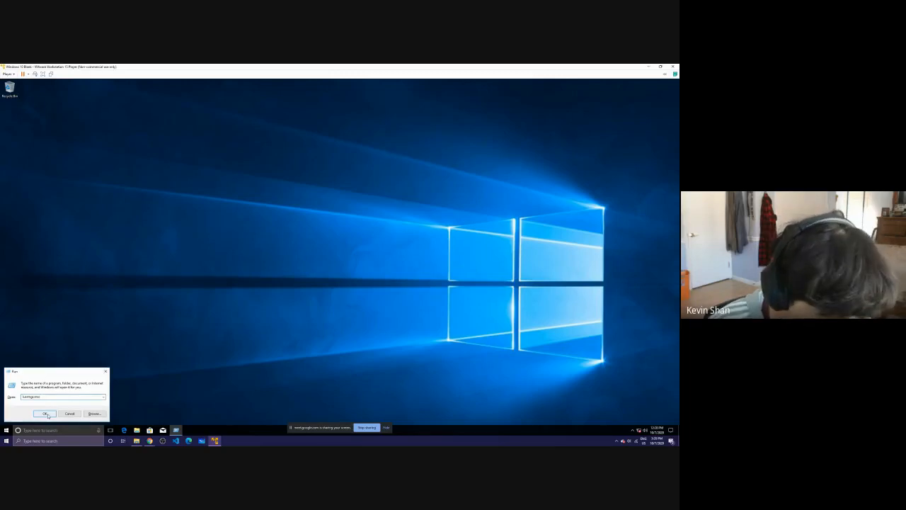
pyautogui.click(45, 413)
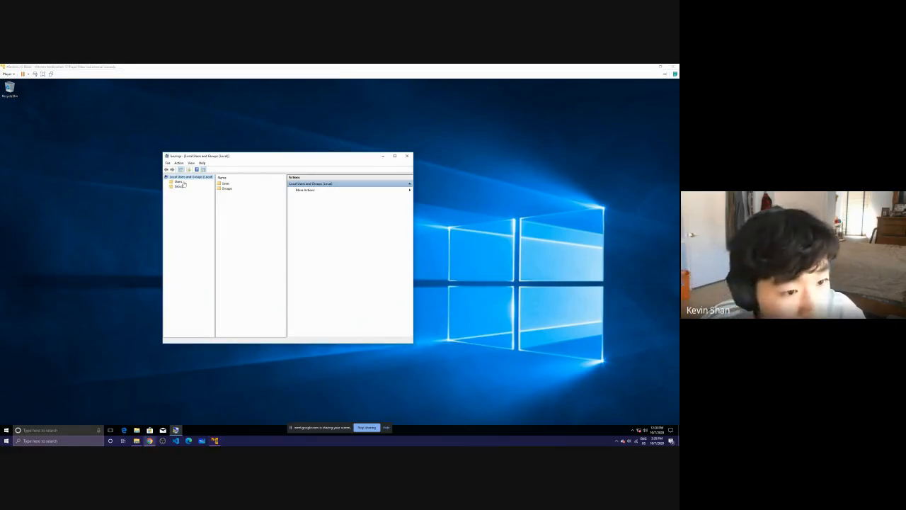
pyautogui.doubleClick(226, 184)
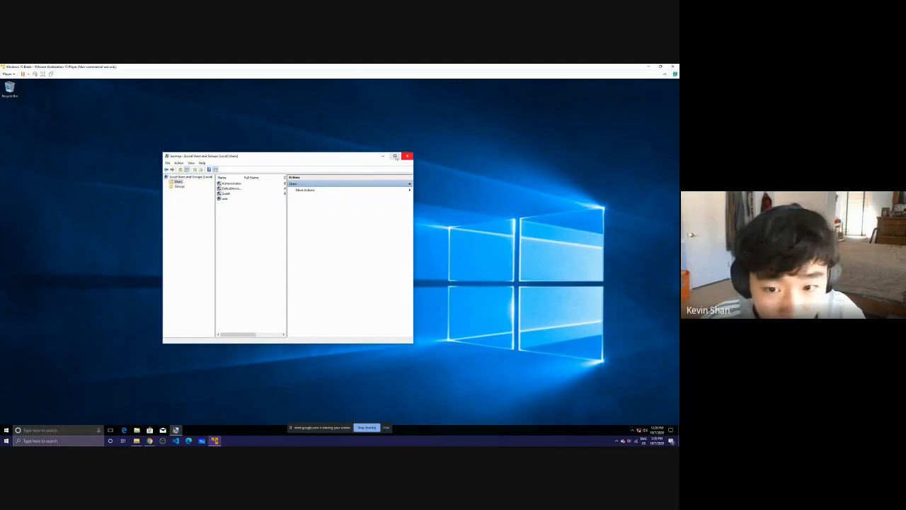
pyautogui.click(395, 155)
# Try to create a new local user named user1 with an account password entered and confirmed
pyautogui.rightClick(112, 161)
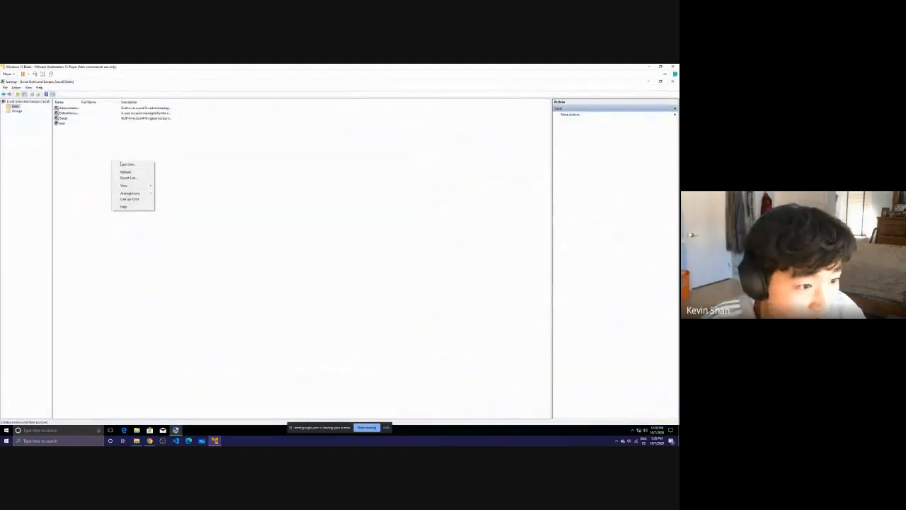
pyautogui.click(126, 164)
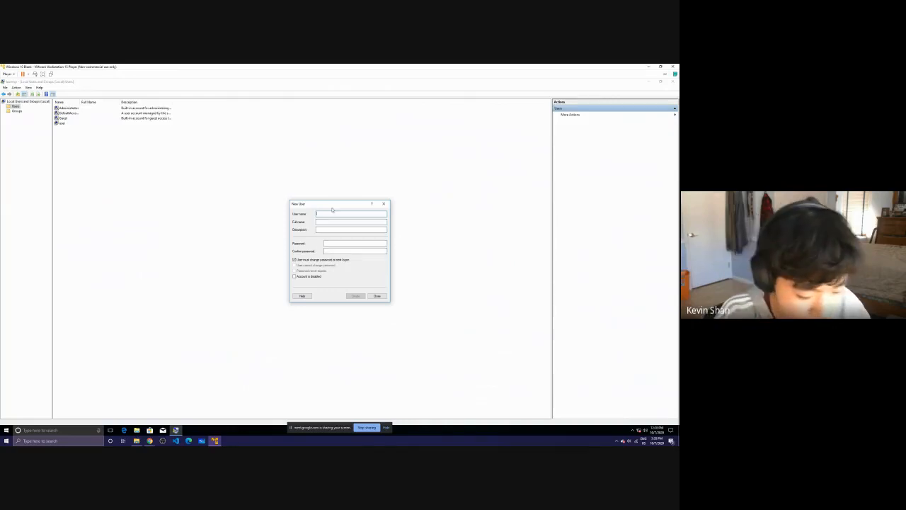
pyautogui.write('user1')
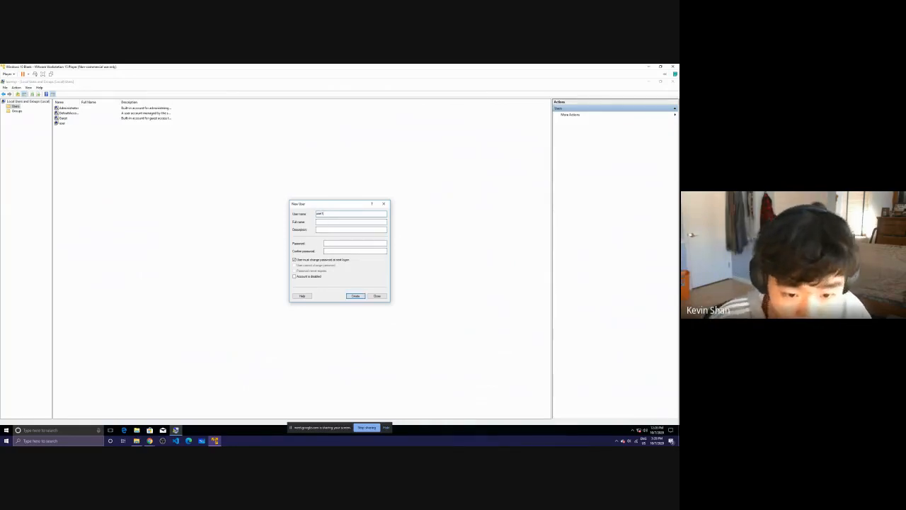
pyautogui.click(348, 244)
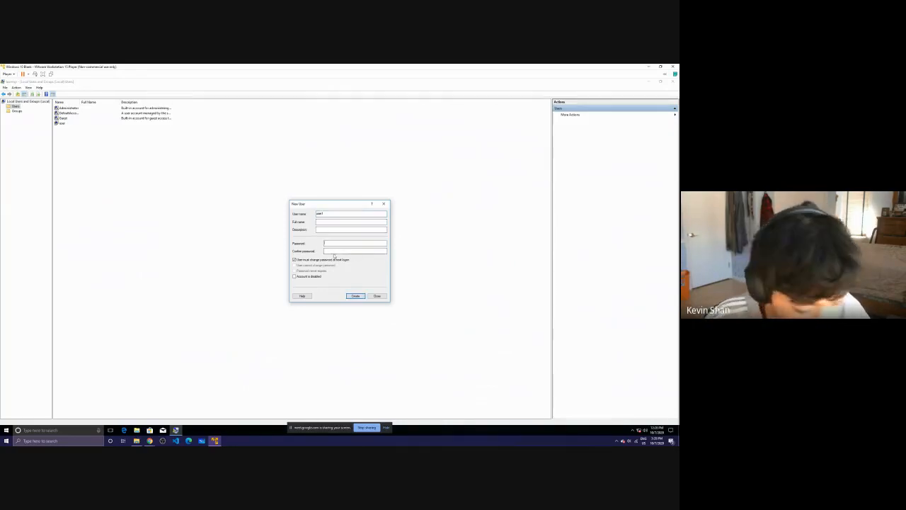
pyautogui.write('****************')
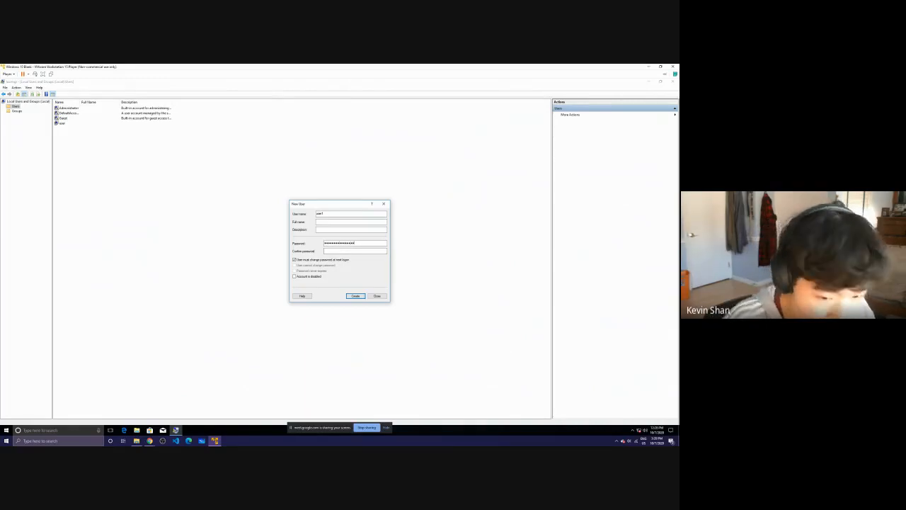
pyautogui.click(349, 252)
pyautogui.write('****************')
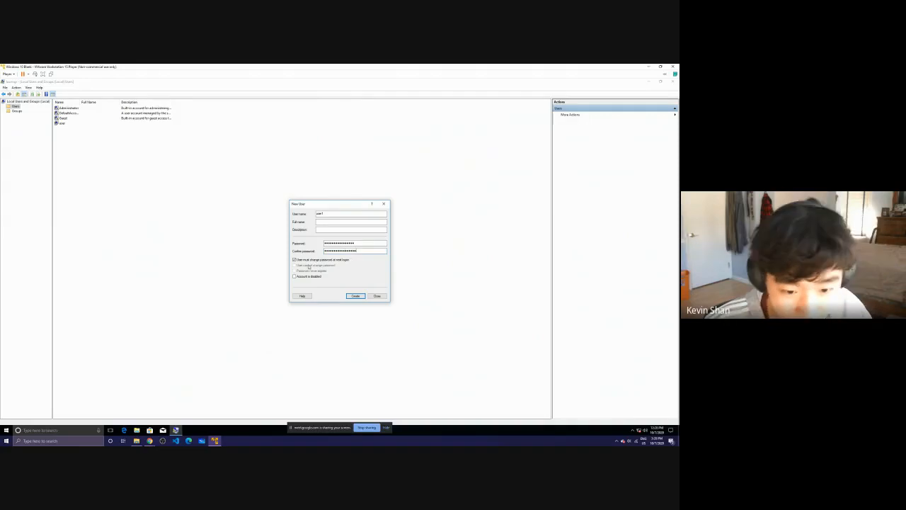
pyautogui.click(355, 296)
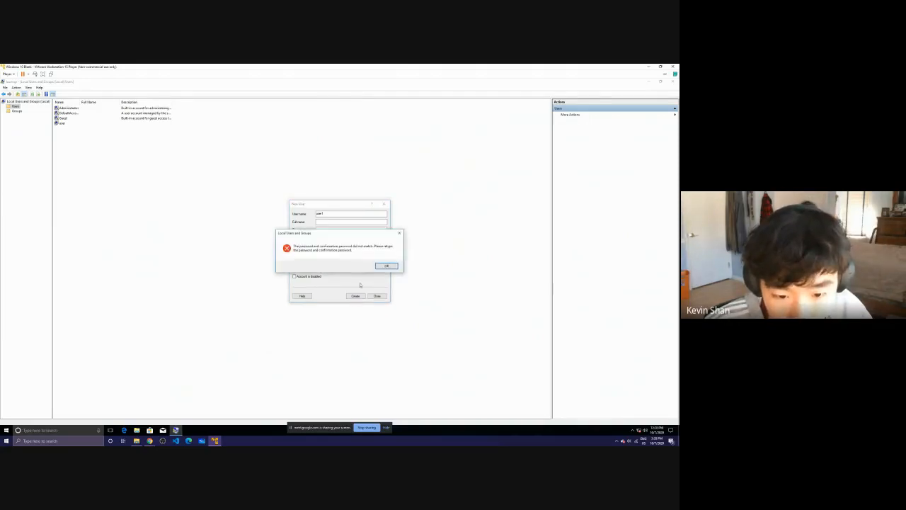
# Re-enter and confirm the account password for user1, create the account and close the New User dialog
pyautogui.press('Return')
pyautogui.write('••••••••')
pyautogui.press('BackSpace')
pyautogui.press('BackSpace')
pyautogui.press('BackSpace')
pyautogui.press('BackSpace')
pyautogui.press('BackSpace')
pyautogui.press('BackSpace')
pyautogui.press('BackSpace')
pyautogui.press('BackSpace')
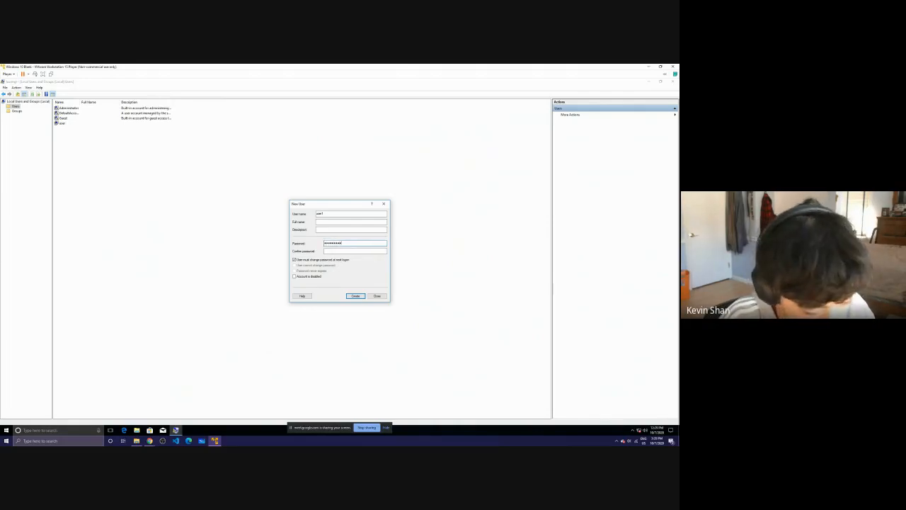
pyautogui.press('Tab')
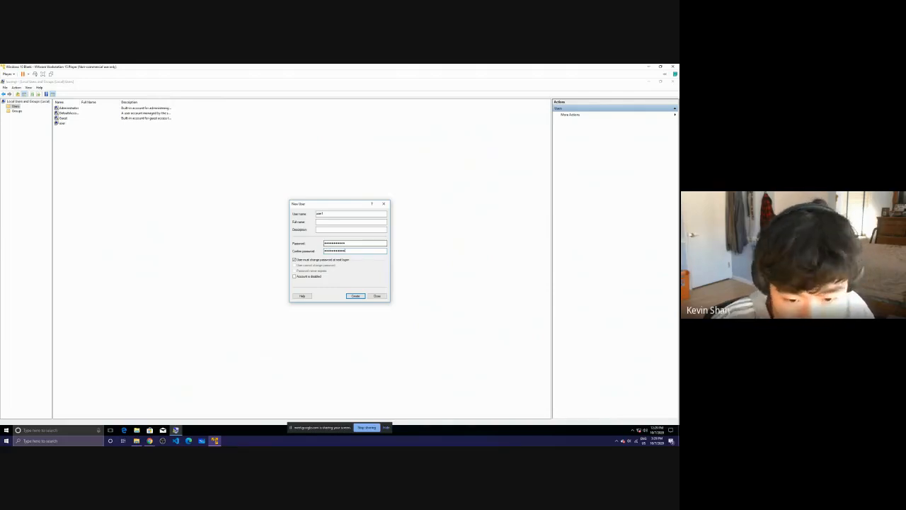
pyautogui.click(357, 296)
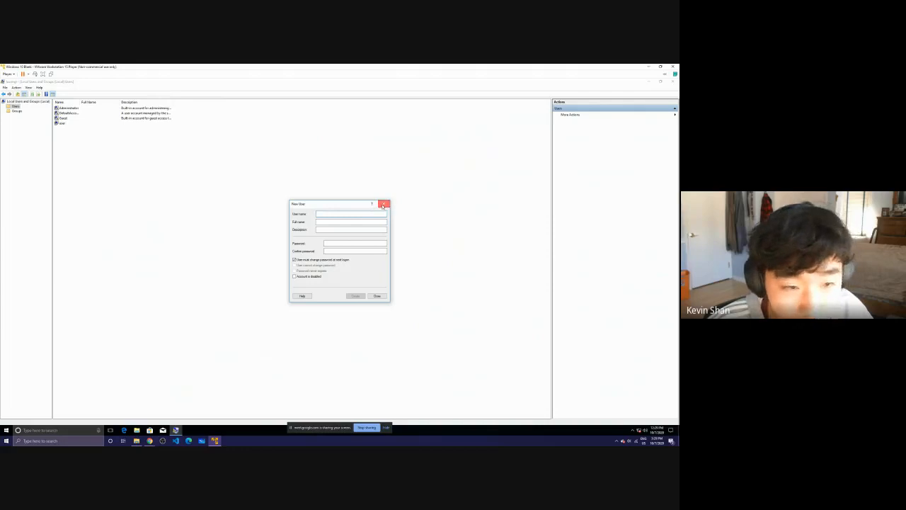
pyautogui.click(383, 205)
# Turn off "User must change password at next logon" in the properties of user1 and save the change
pyautogui.click(91, 129)
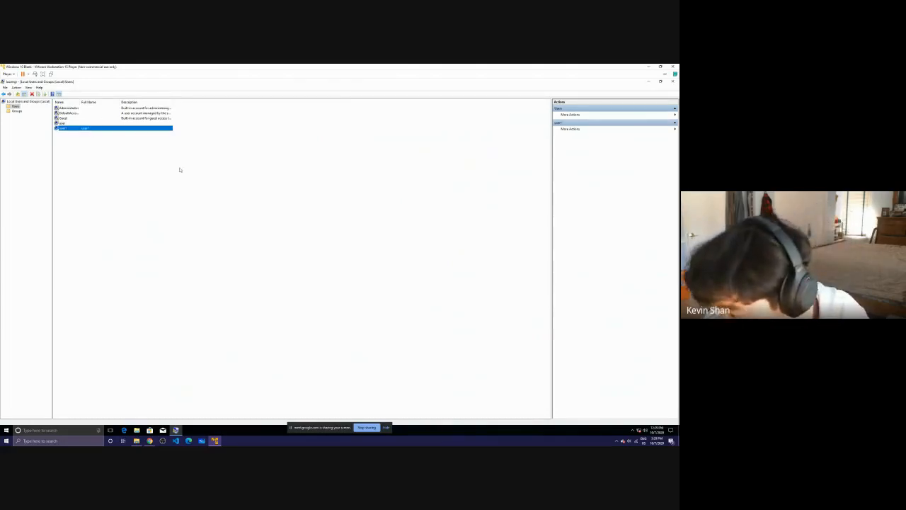
pyautogui.doubleClick(84, 129)
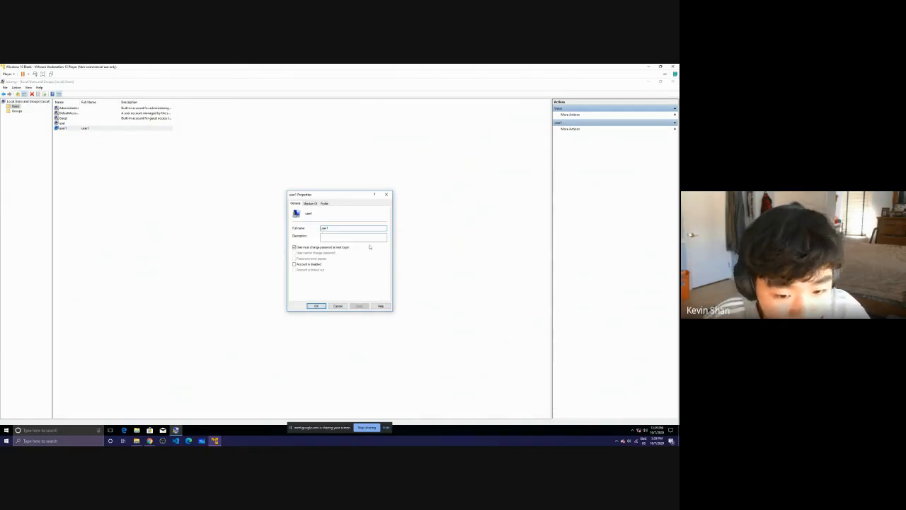
pyautogui.click(295, 247)
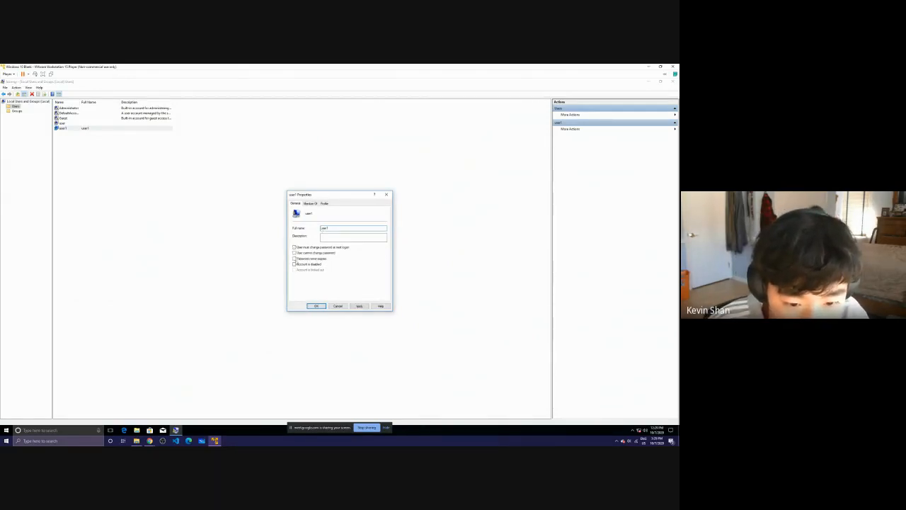
pyautogui.click(316, 306)
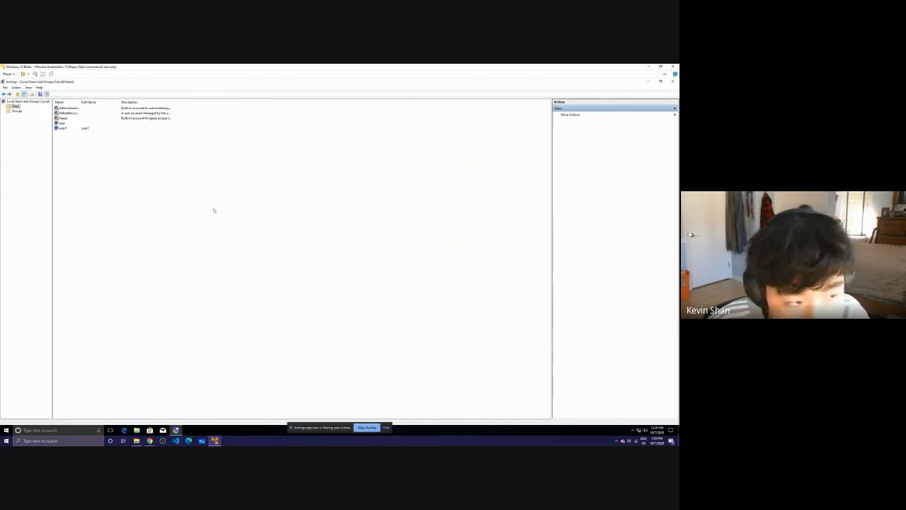
# Delete the user1 account and confirm the deletion
pyautogui.click(86, 128)
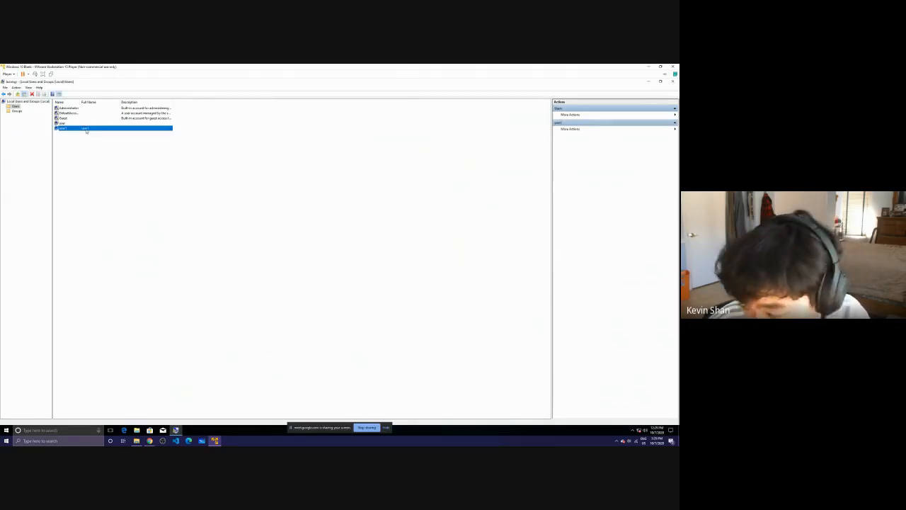
pyautogui.rightClick(86, 129)
pyautogui.click(107, 148)
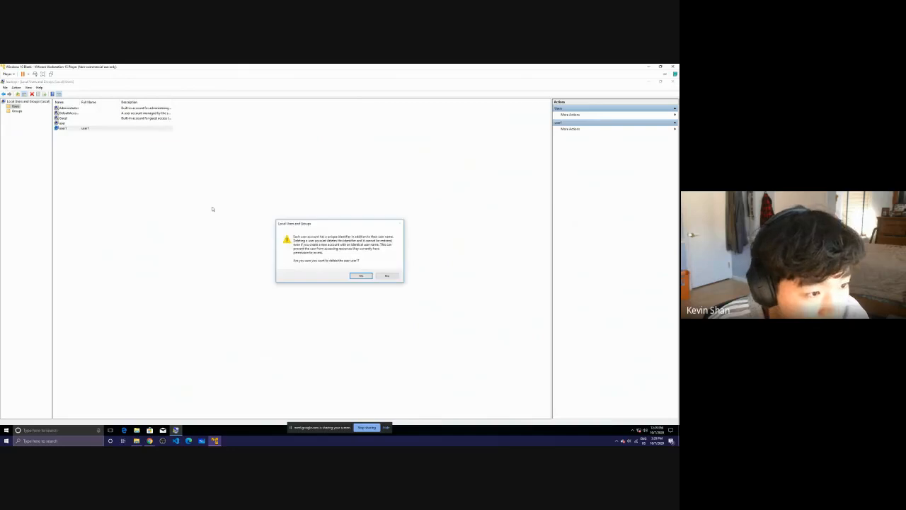
pyautogui.press('Return')
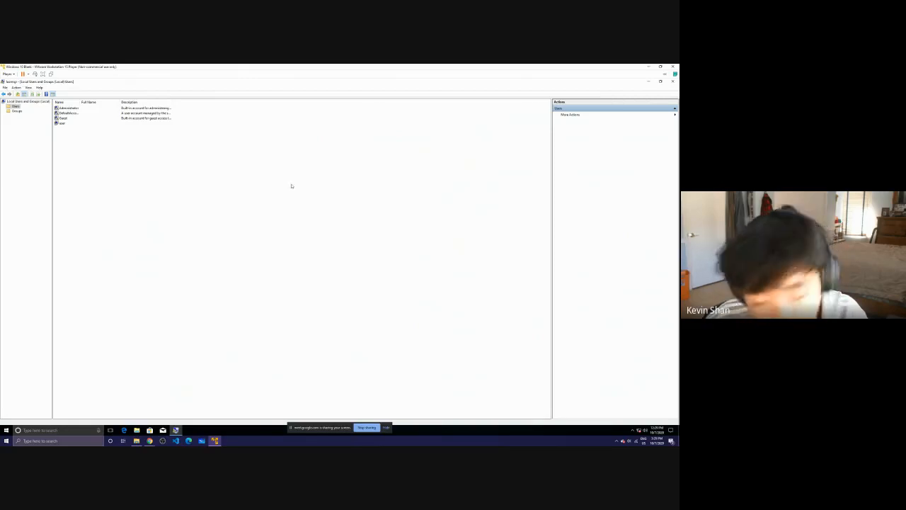
pyautogui.rightClick(74, 124)
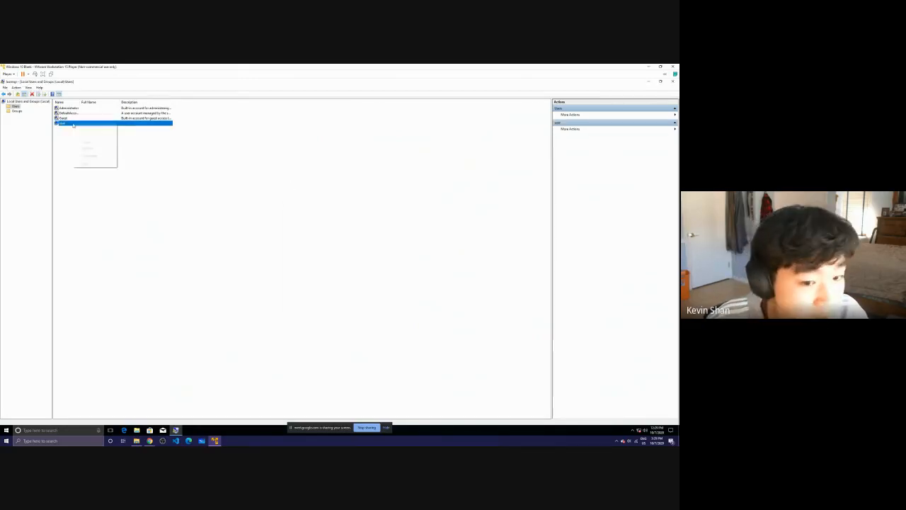
pyautogui.click(91, 127)
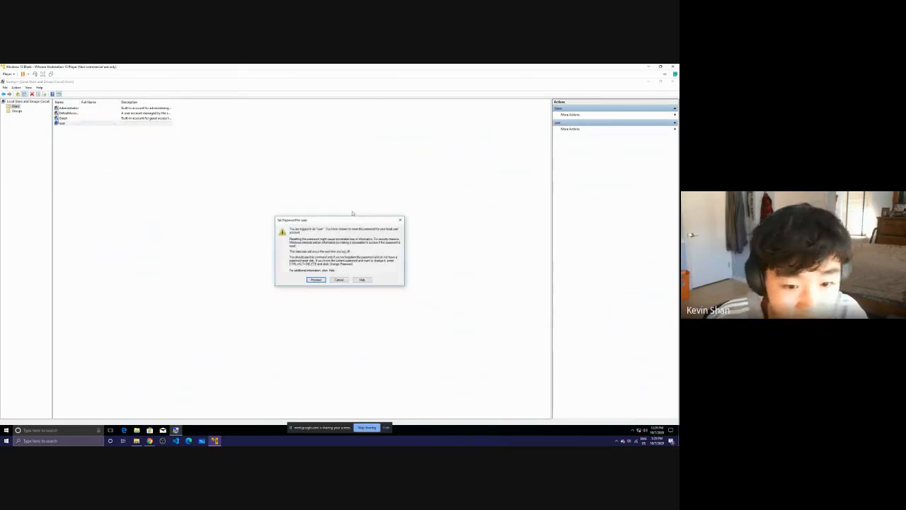
pyautogui.click(401, 221)
# Review the group membership, profile and general settings in the properties of the account named user, then close them
pyautogui.rightClick(75, 124)
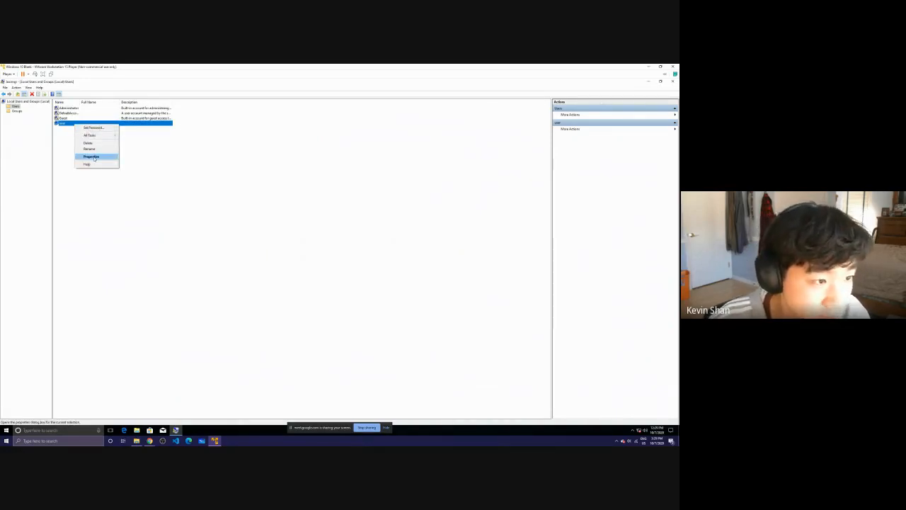
pyautogui.click(94, 158)
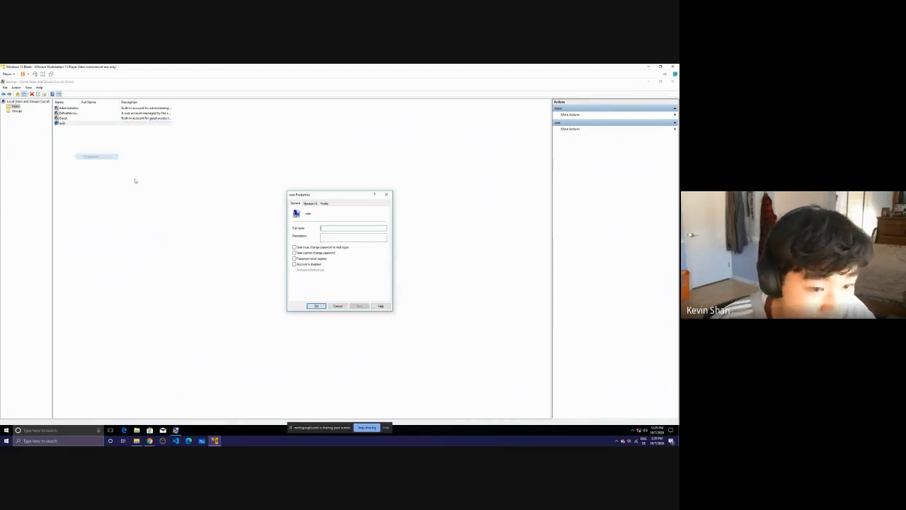
pyautogui.click(312, 204)
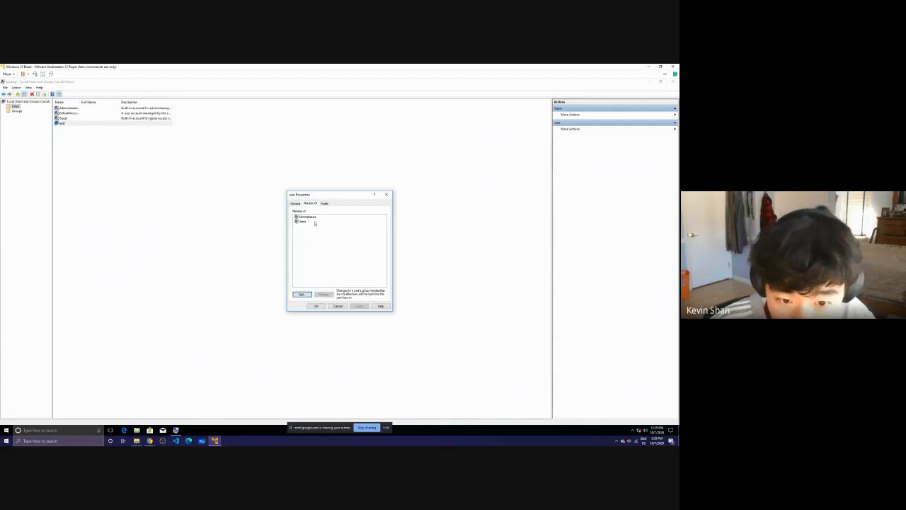
pyautogui.click(325, 204)
pyautogui.click(296, 203)
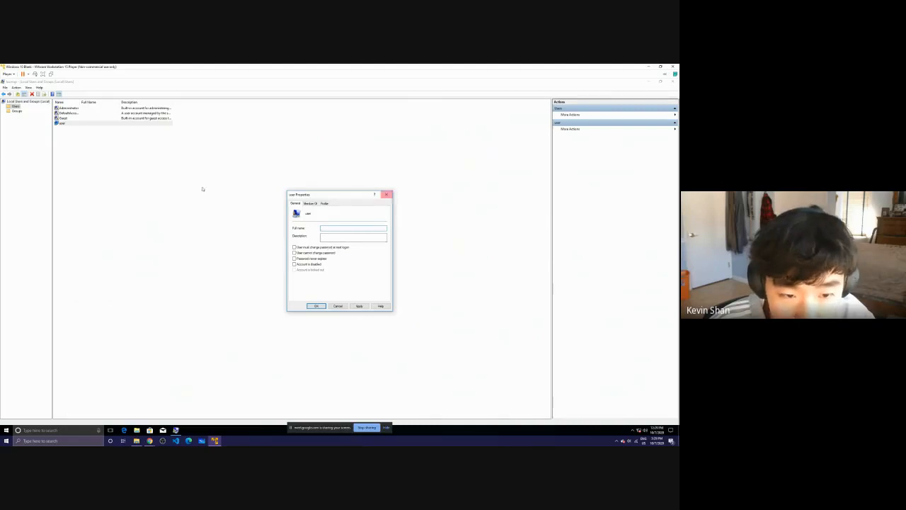
pyautogui.click(386, 194)
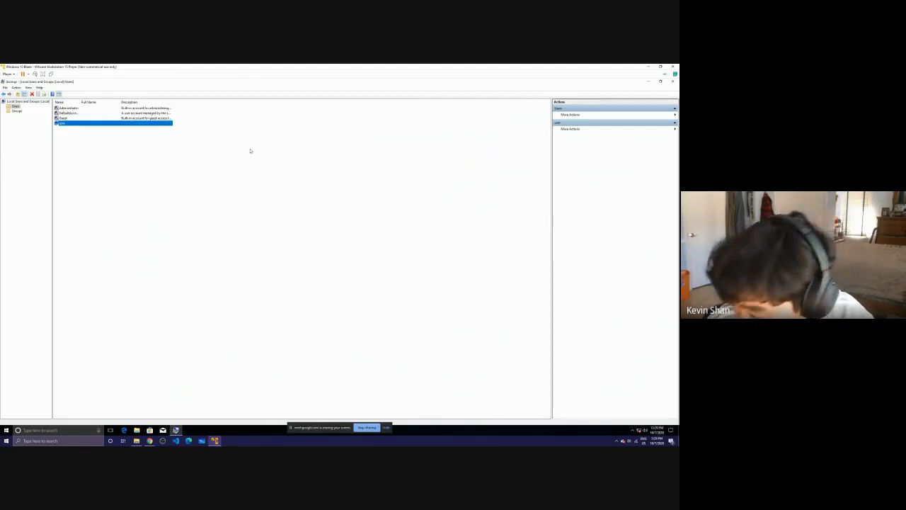
# Examine the members of the Administrators group and where new members are added, leaving the membership as it is
pyautogui.hotkey('alt', 'Tab')
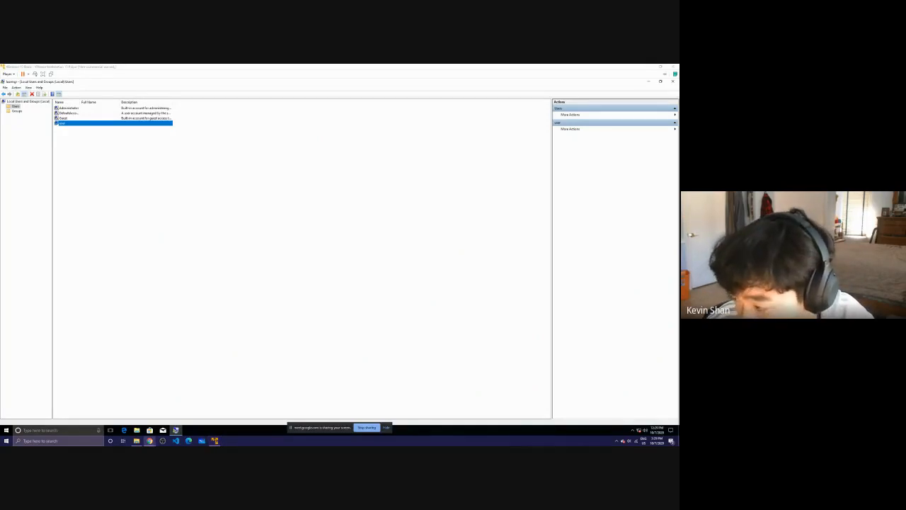
pyautogui.click(17, 112)
pyautogui.click(17, 111)
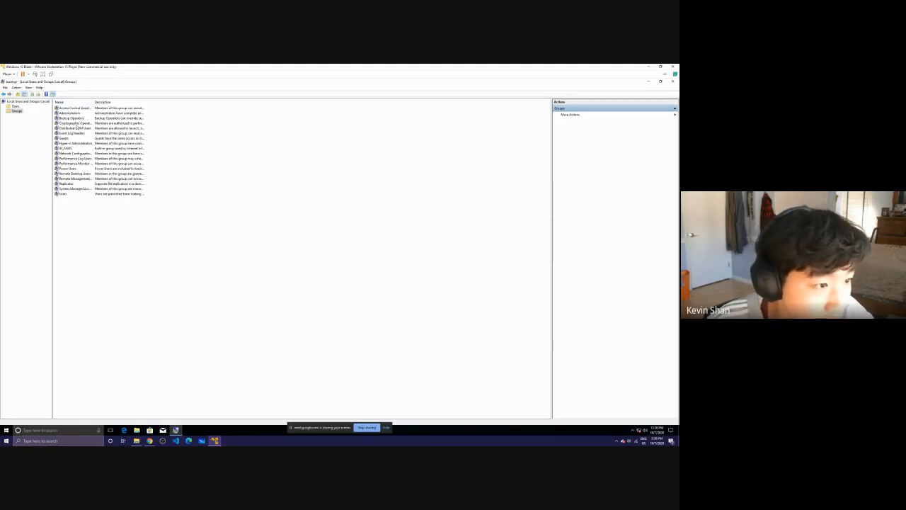
pyautogui.doubleClick(78, 114)
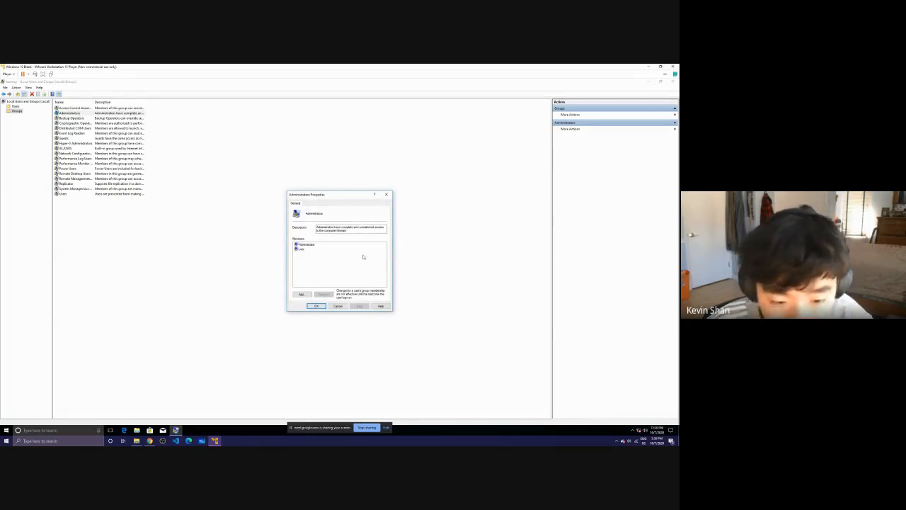
pyautogui.click(302, 294)
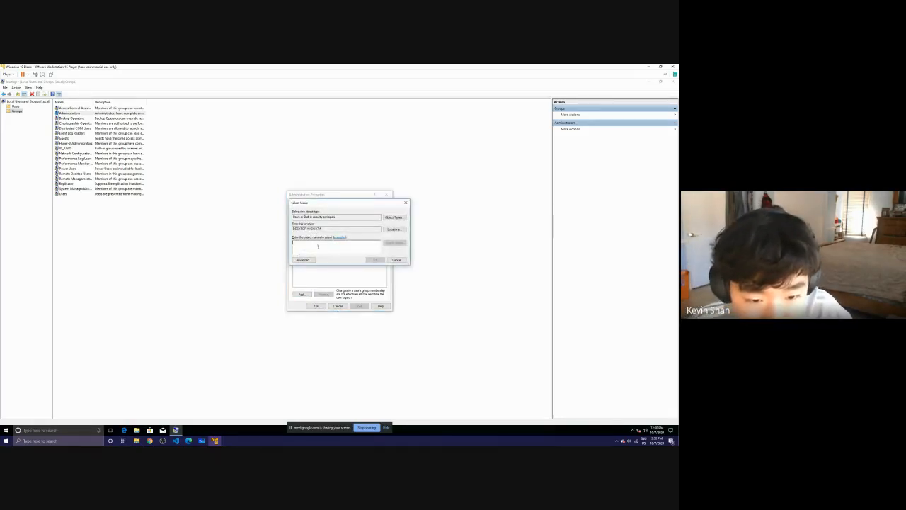
pyautogui.click(395, 260)
pyautogui.click(316, 306)
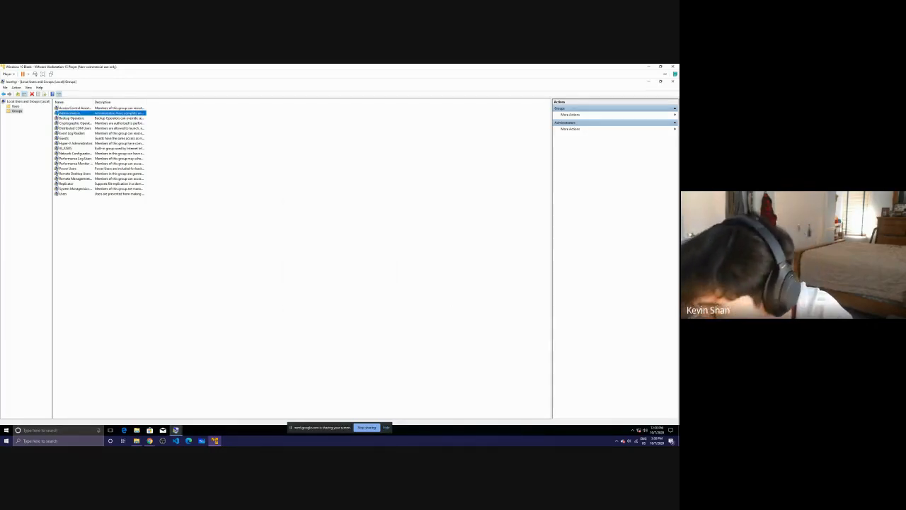
pyautogui.click(76, 118)
pyautogui.click(79, 114)
pyautogui.rightClick(85, 114)
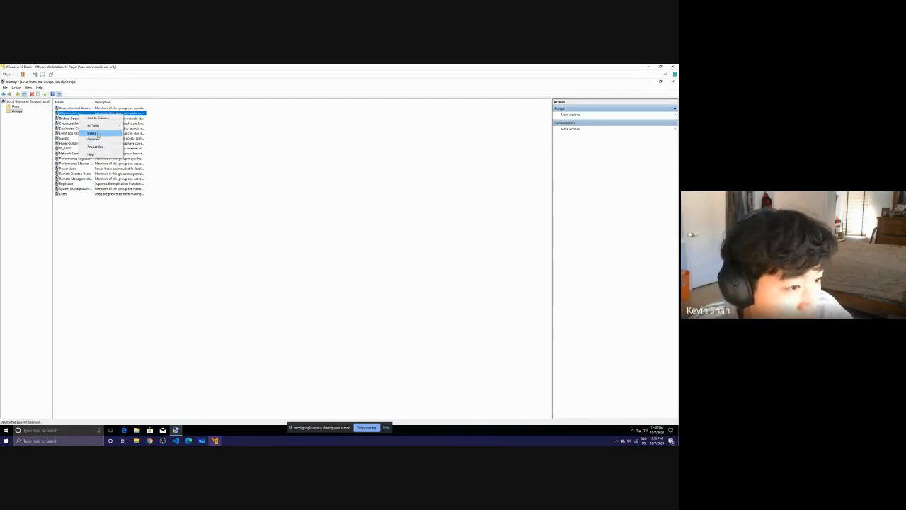
pyautogui.click(131, 226)
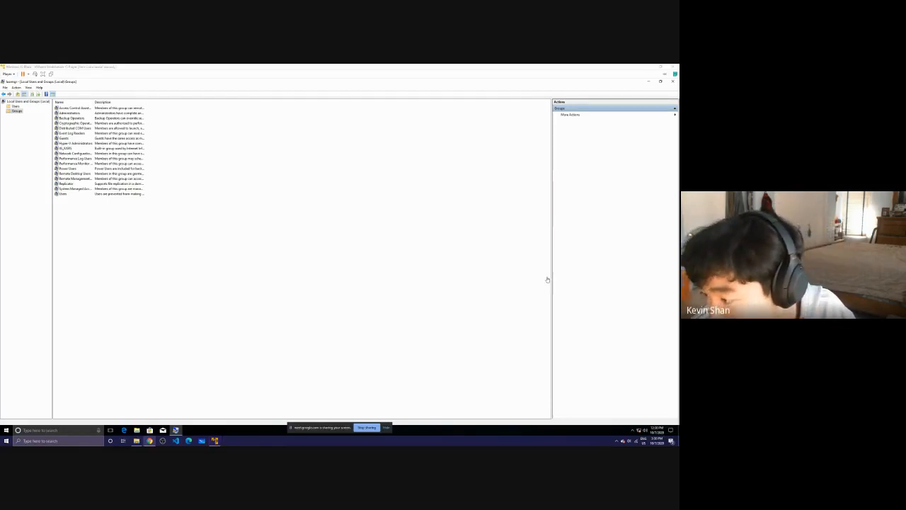
# Consult the Password policies slide in Google Slides, switch back to the VMware virtual machine and close its Local Users and Groups window
pyautogui.moveTo(678, 113); pyautogui.dragTo(191, 65)
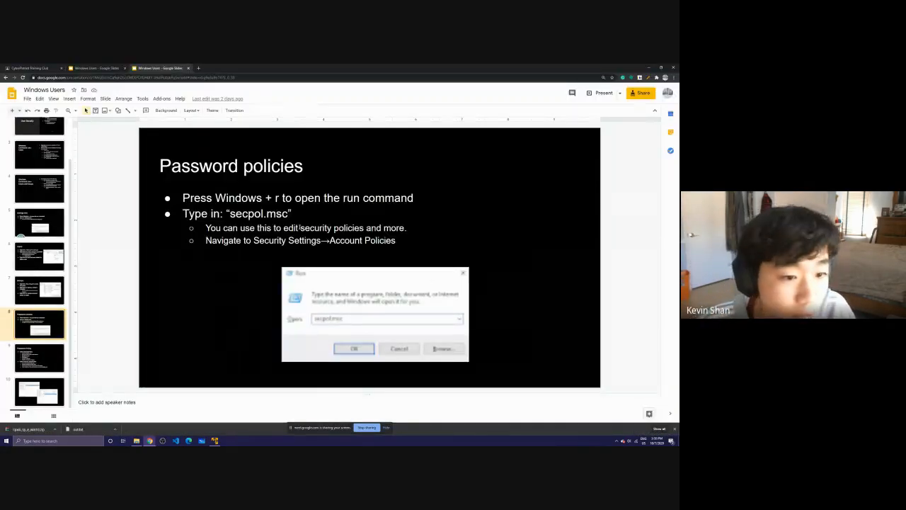
pyautogui.moveTo(146, 68); pyautogui.dragTo(677, 304)
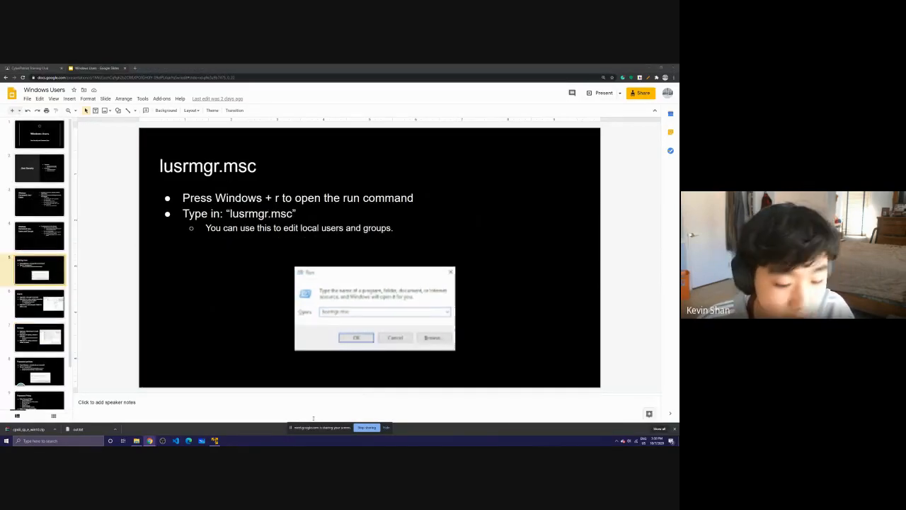
pyautogui.click(215, 441)
pyautogui.click(673, 66)
pyautogui.click(355, 267)
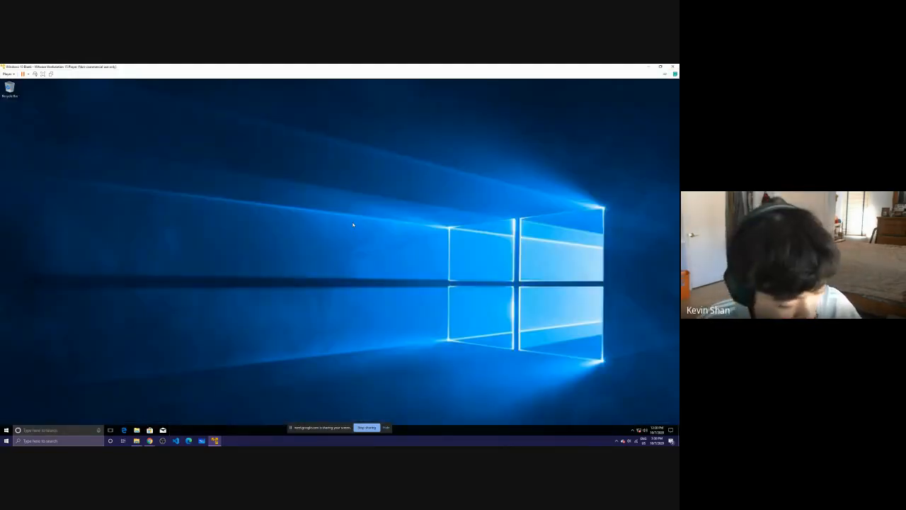
# Launch Local Security Policy with secpol.msc in the virtual machine and display the Password Policy settings under Account Policies
pyautogui.press('super+r')
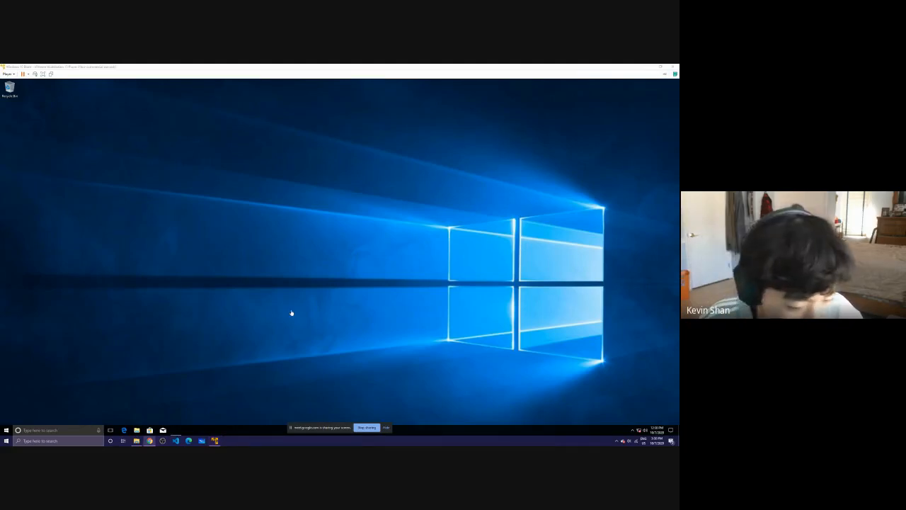
pyautogui.click(68, 85)
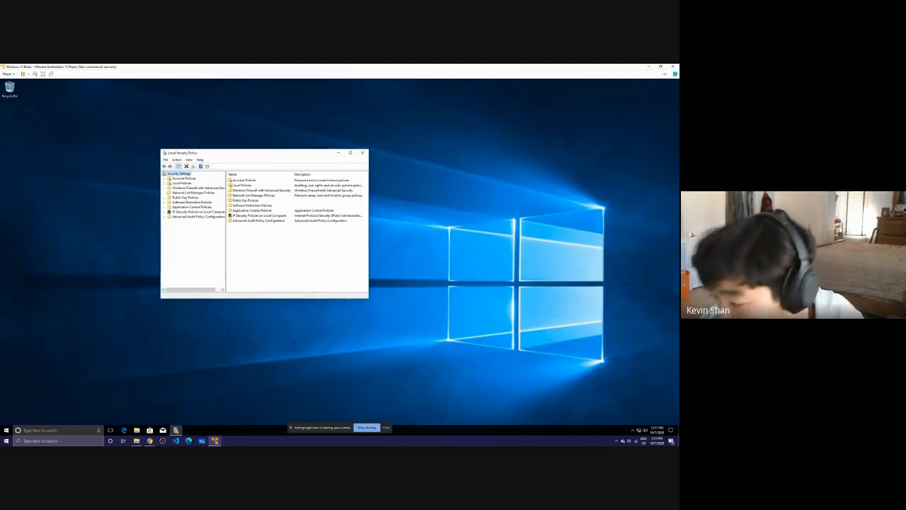
pyautogui.click(182, 178)
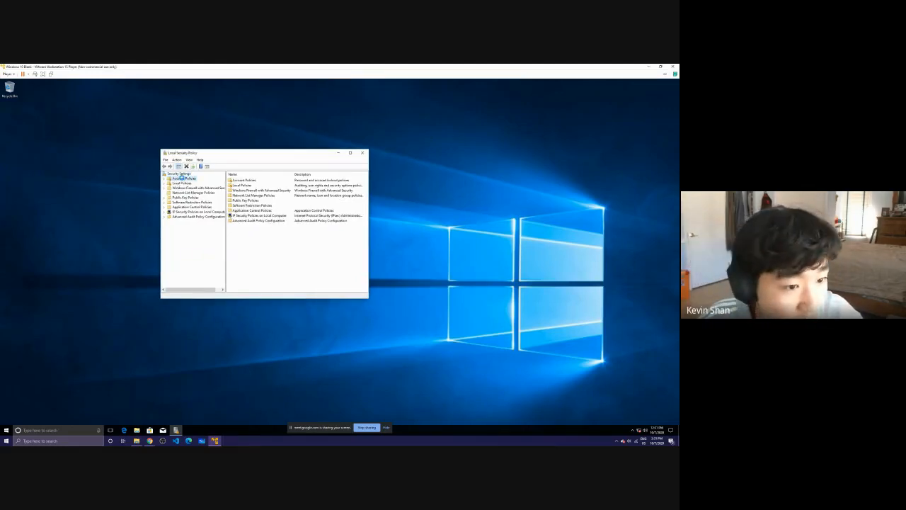
pyautogui.click(245, 181)
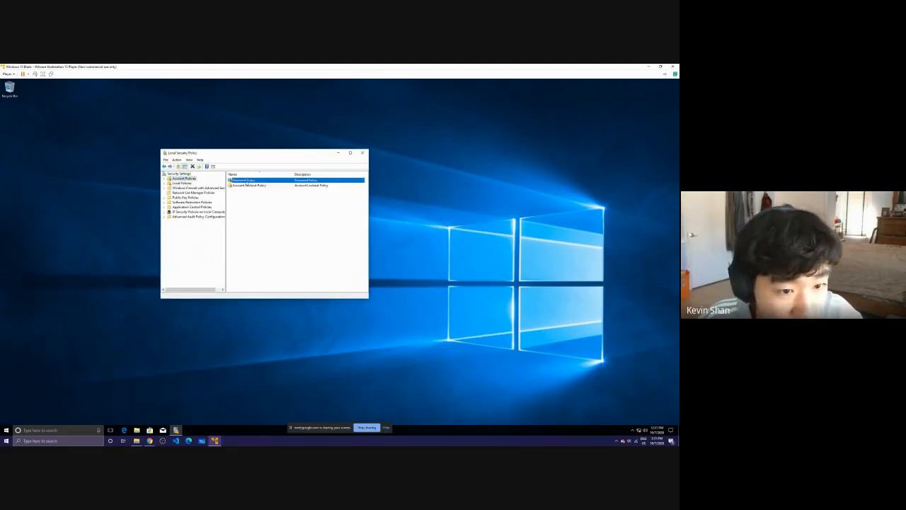
pyautogui.doubleClick(245, 180)
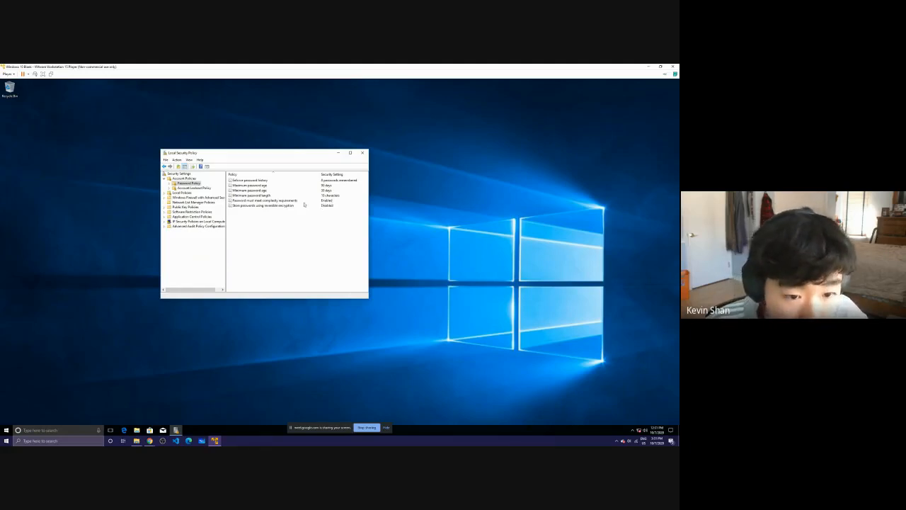
# Review the Account Lockout Policy settings, including the properties of the account lockout threshold, without changing them
pyautogui.click(204, 188)
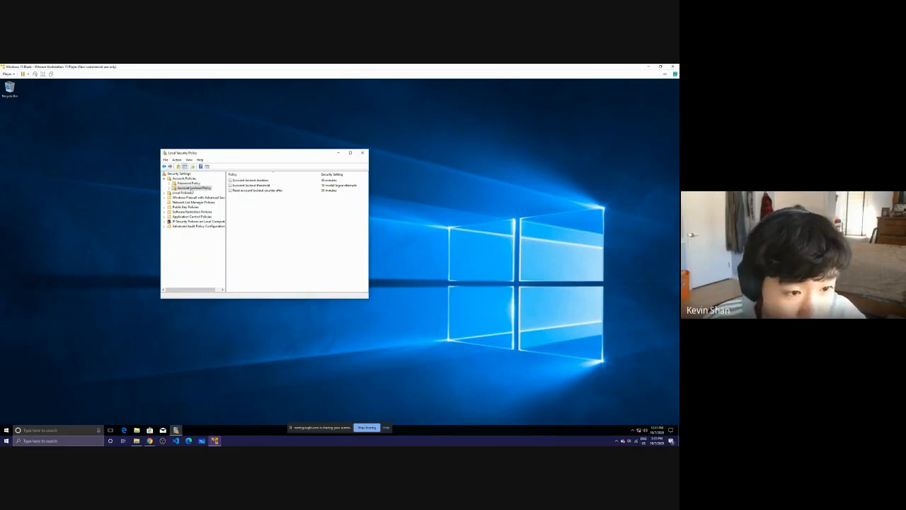
pyautogui.doubleClick(327, 185)
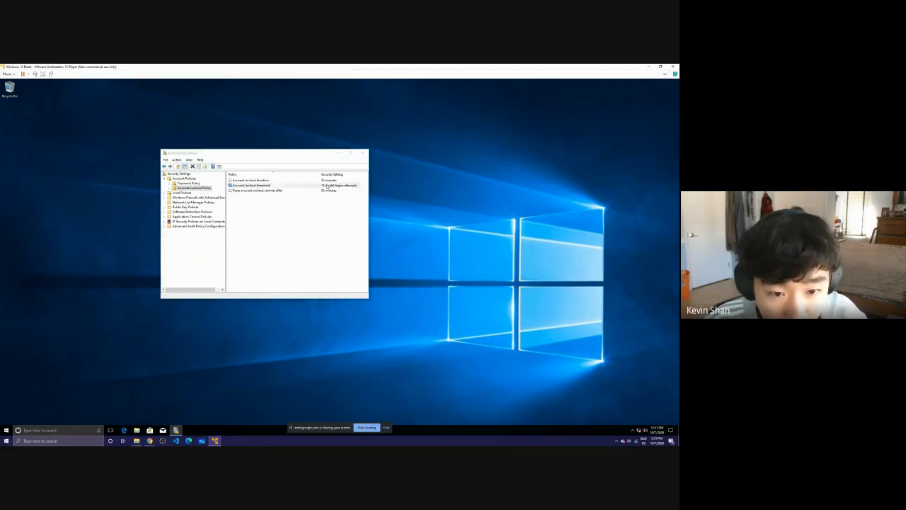
pyautogui.click(314, 160)
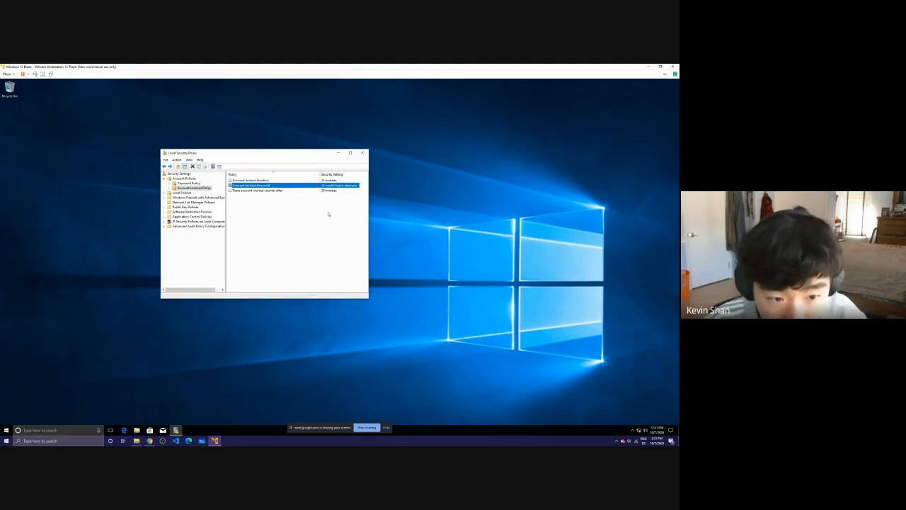